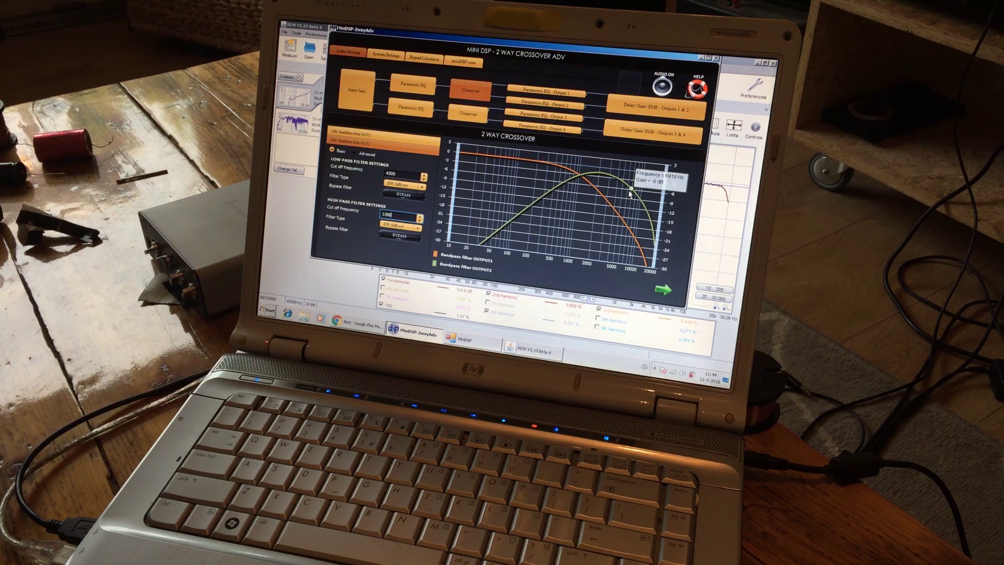
Dismiss the miniDSP crossover window, bringing diptyque.pdf's FIG. 7 page to the front.
key(alt+Tab)
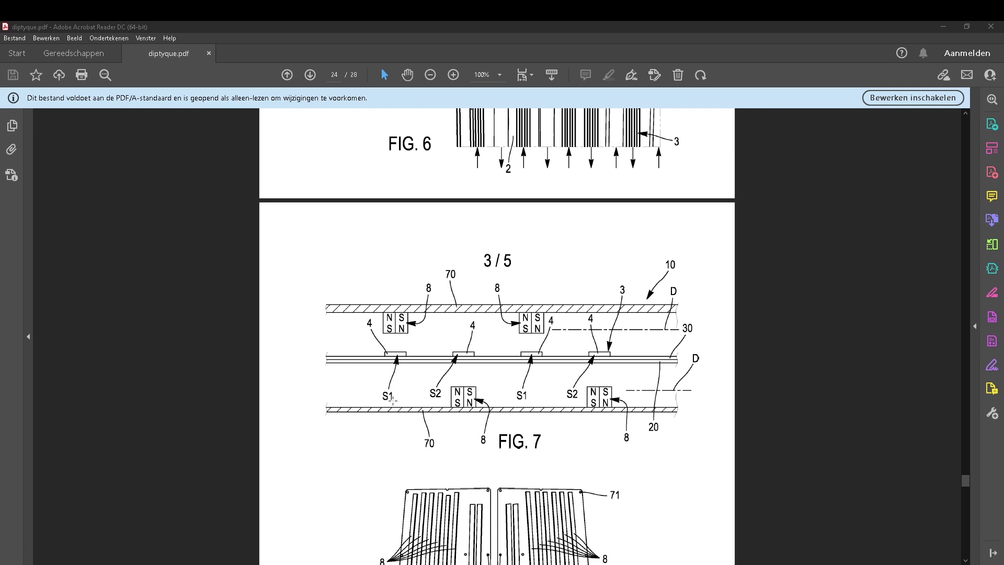
Scroll diptyque.pdf down to page 25 so FIG. 10 and FIG. 11 are visible.
scroll(468, 429, down, 10)
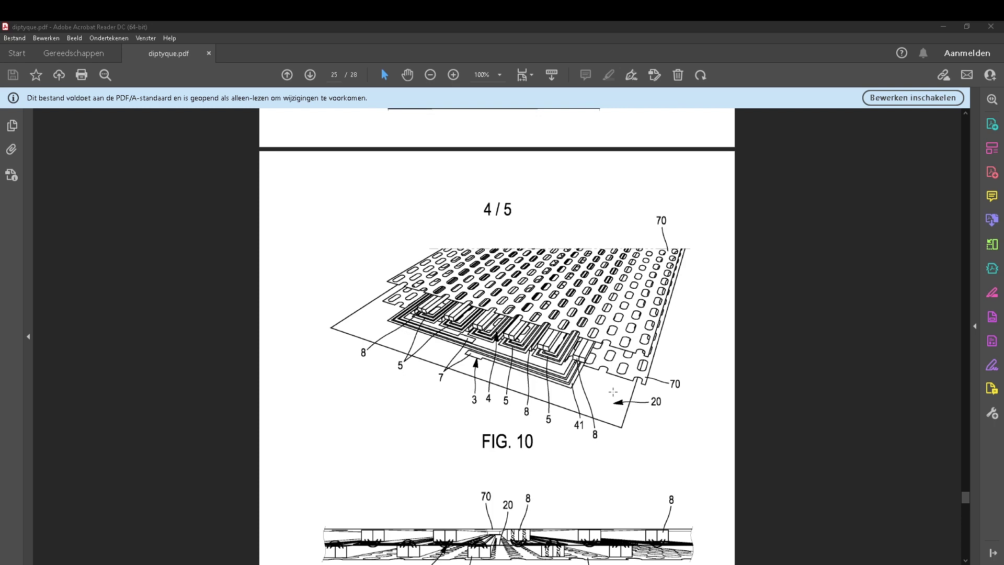
scroll(575, 366, down, 3)
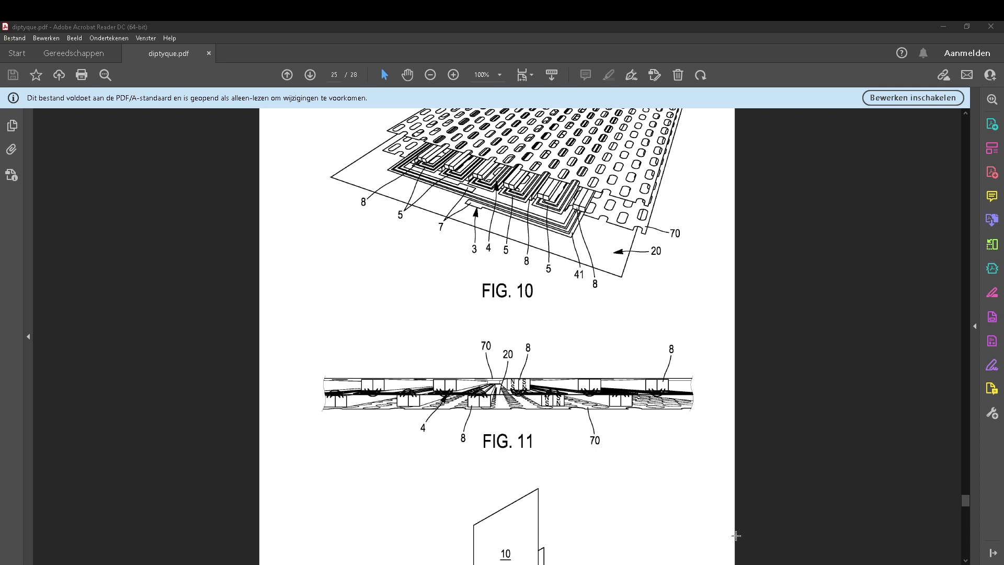
Bring up the planar 2.ans |B| map, pan right, and open X-Y plot settings (|B|, 200 points).
key(alt+Tab)
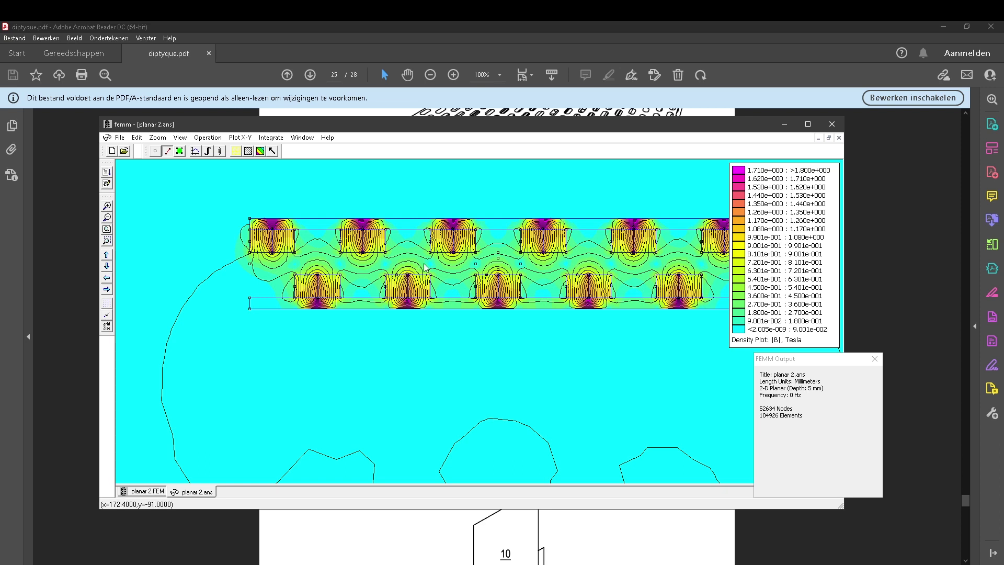
key(alt+Tab)
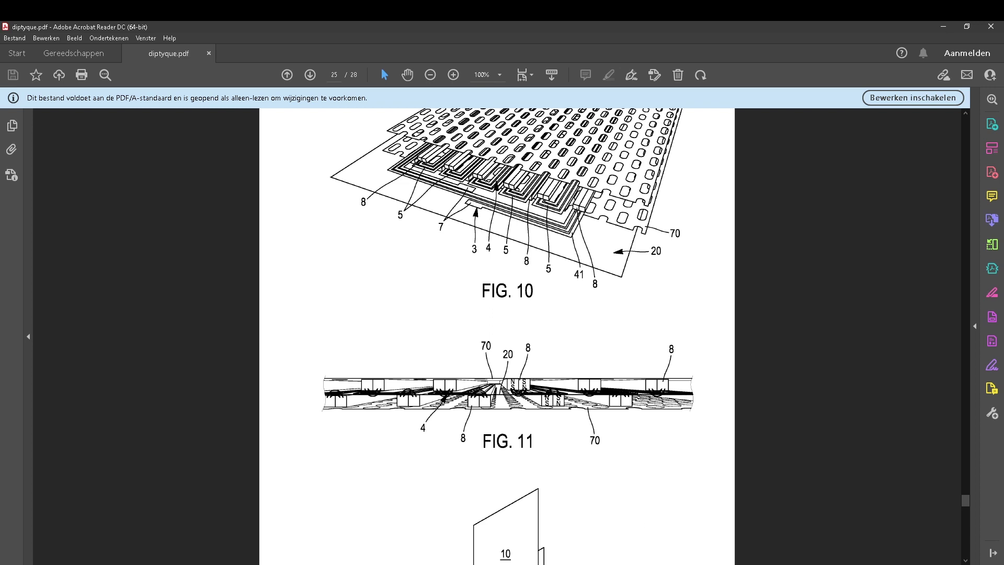
key(alt+Tab)
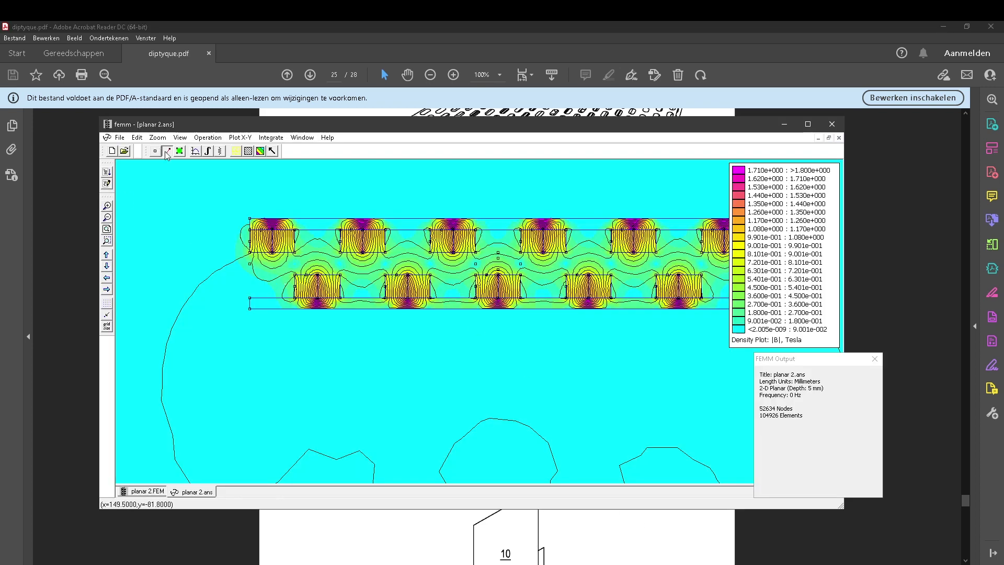
key(Right)
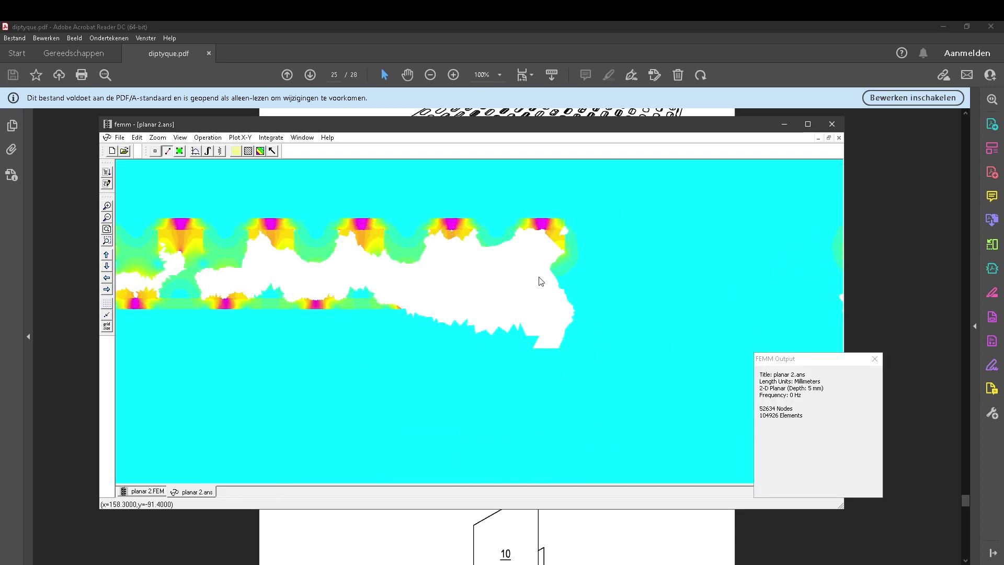
click(195, 151)
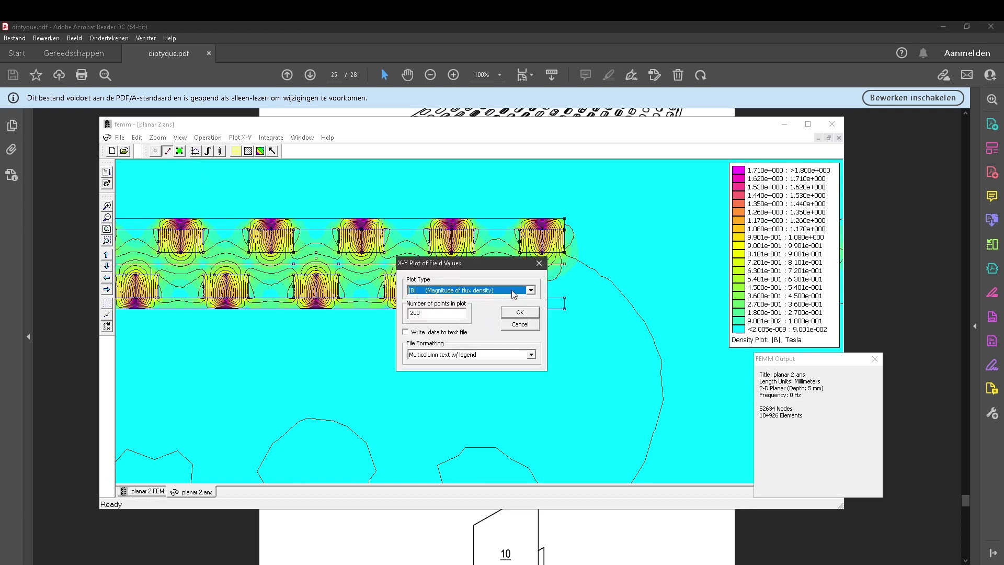
Plot tangential flux density B.t along the gap contour, then return to the planar 2.ans map.
click(464, 295)
click(473, 320)
click(514, 316)
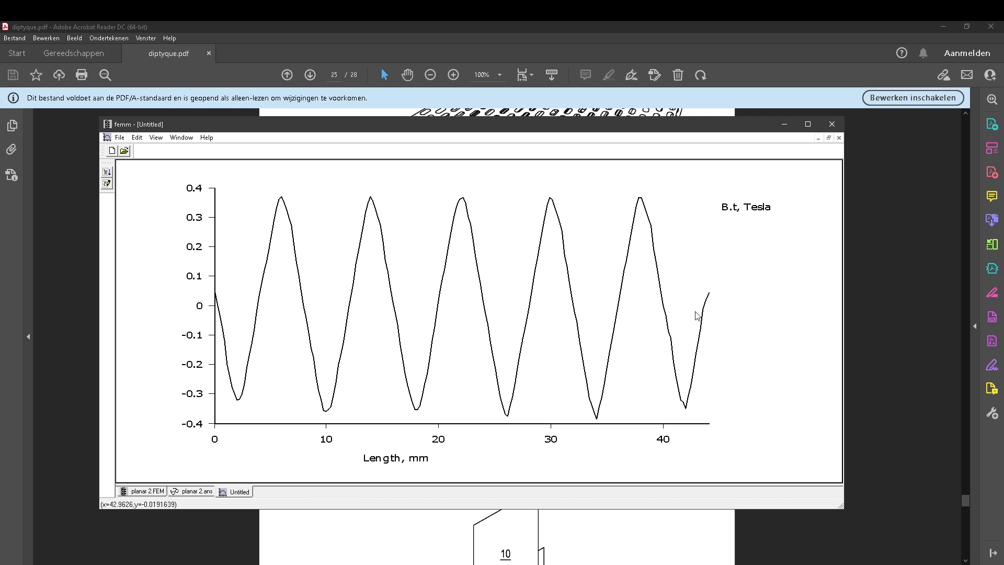
click(209, 491)
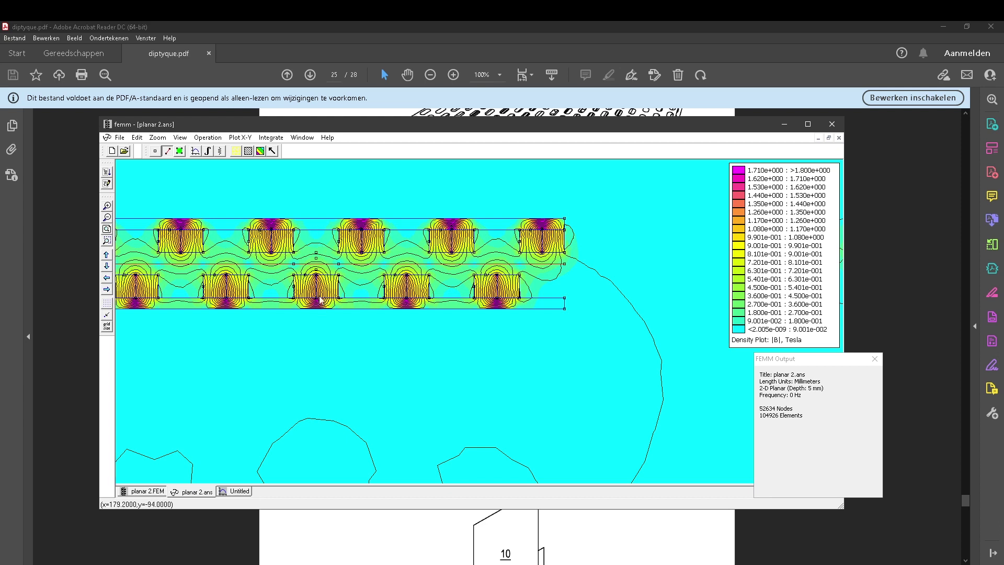
Zoom in, replace the old contour with a short vertical one, and plot |B| along it.
scroll(297, 287, up, 1)
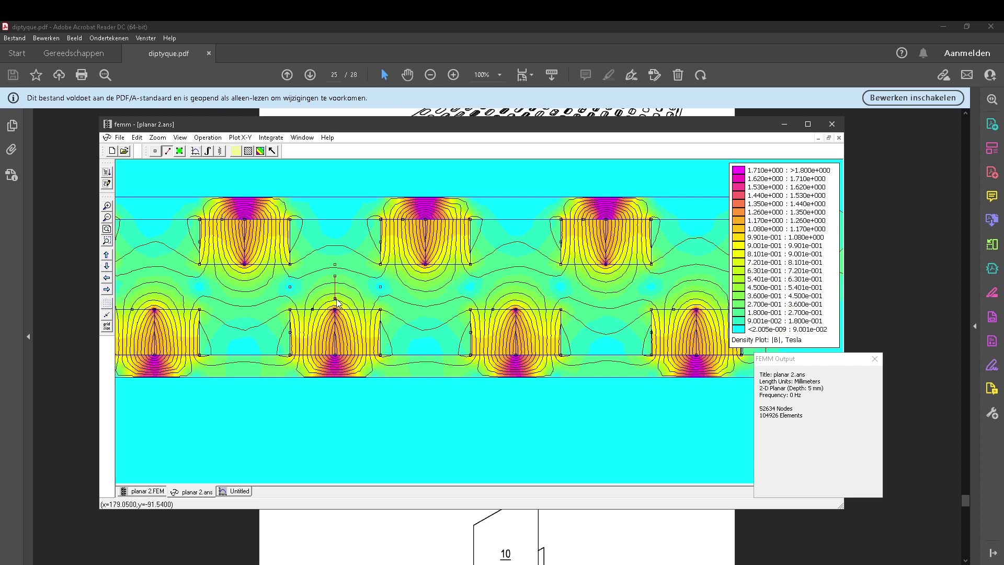
key(Escape)
click(335, 264)
click(196, 151)
click(514, 316)
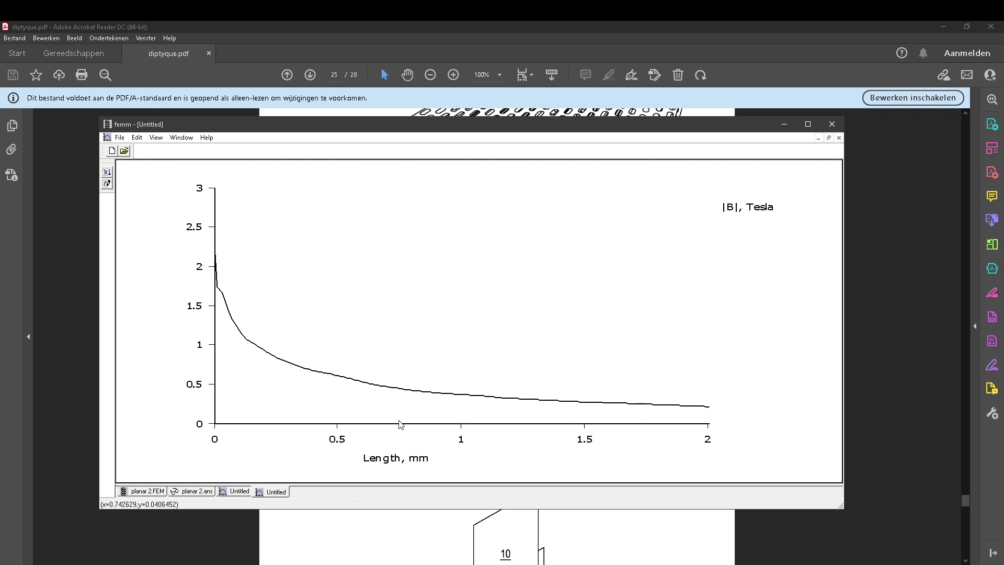
Draw a vertical contour between the lower and upper gap nodes and plot |B|, falling 0.61→0.27 T.
click(242, 491)
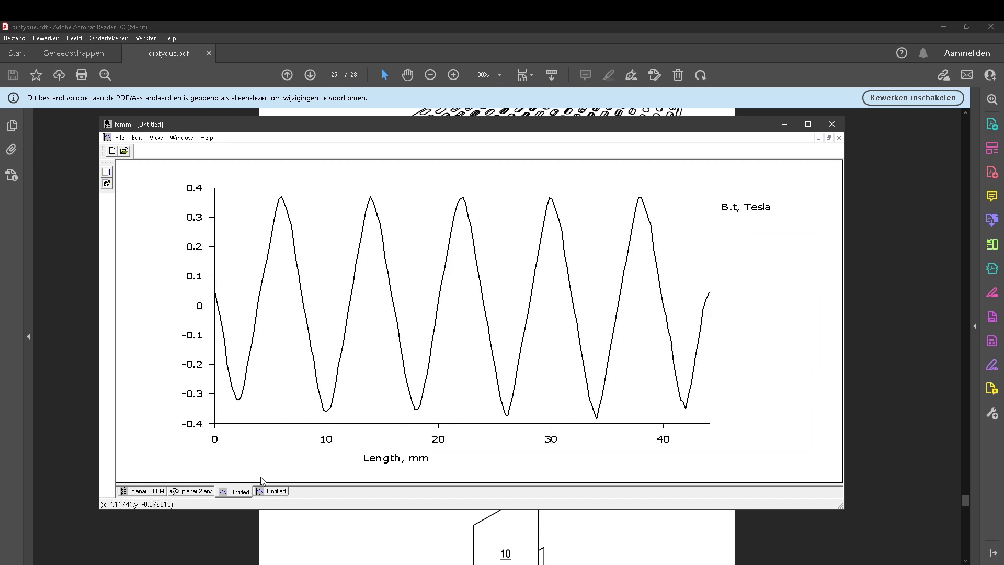
click(195, 491)
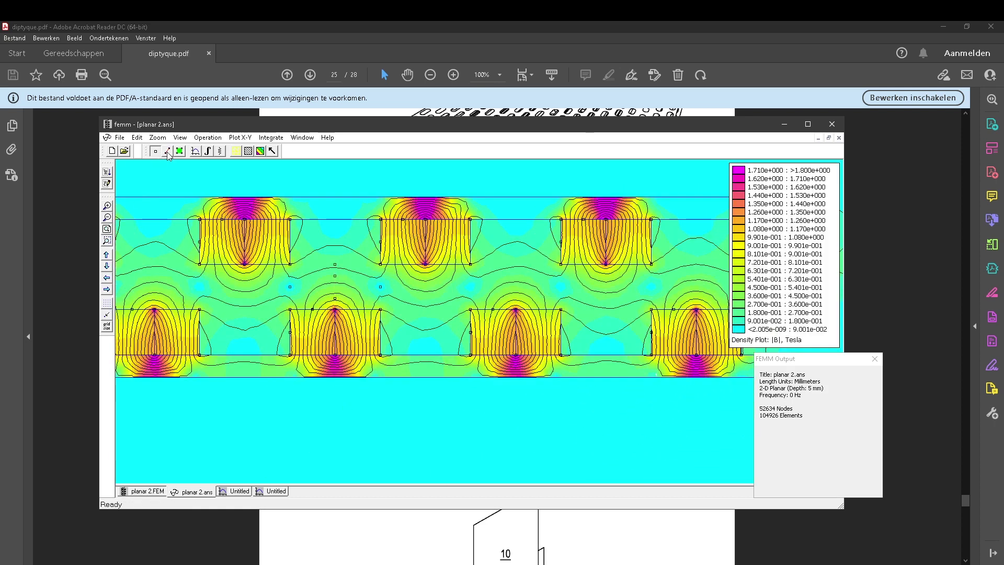
click(168, 152)
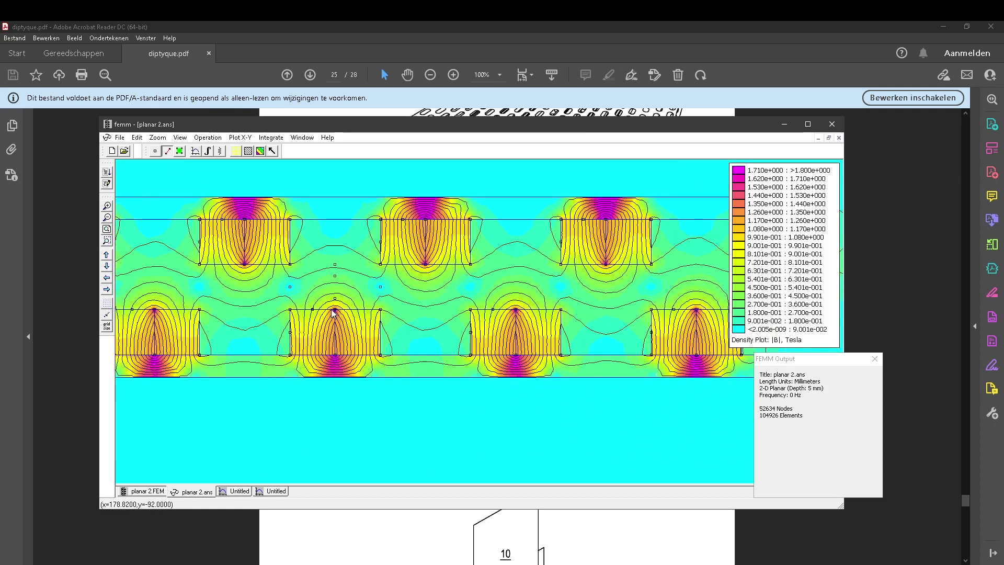
click(335, 299)
click(335, 276)
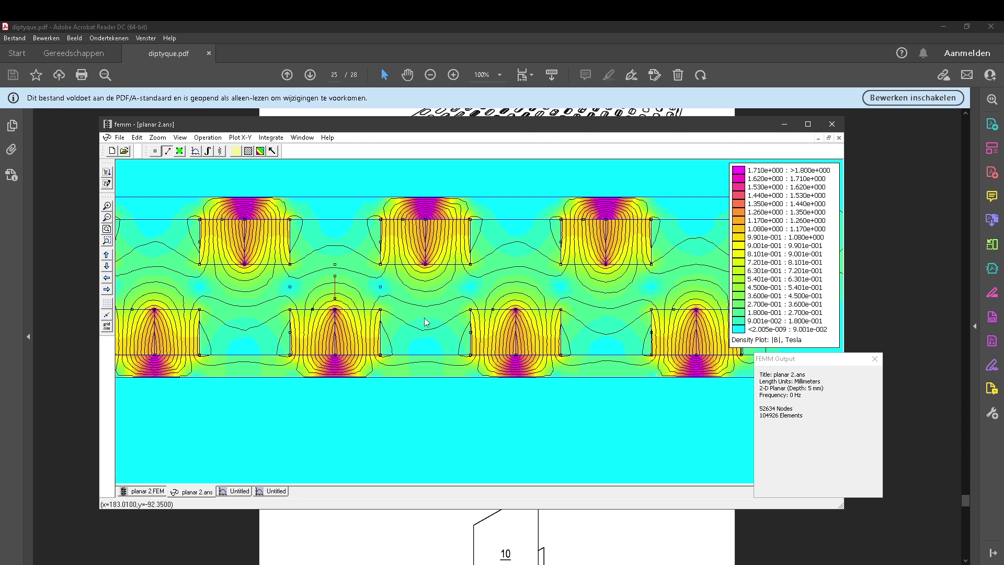
click(196, 151)
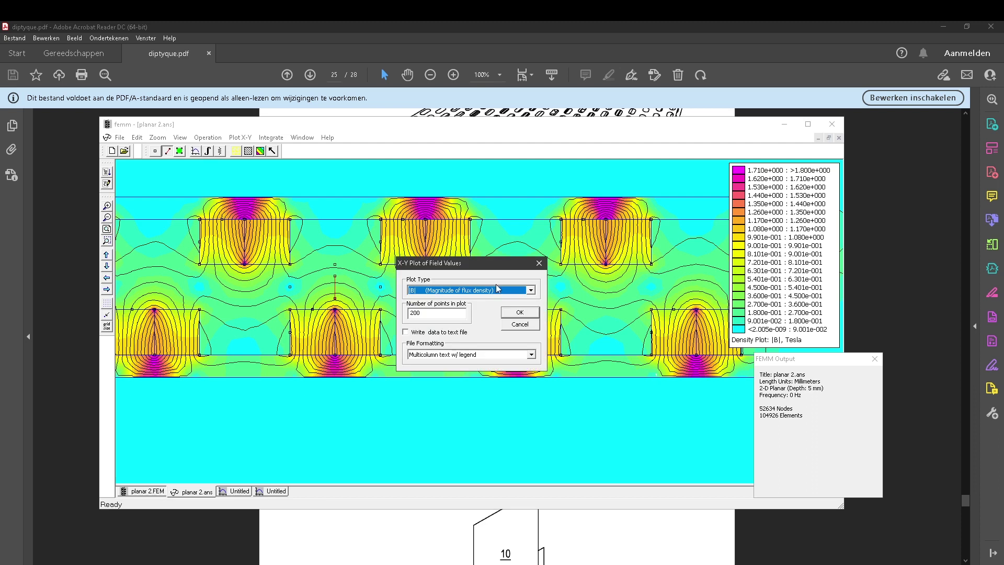
click(520, 313)
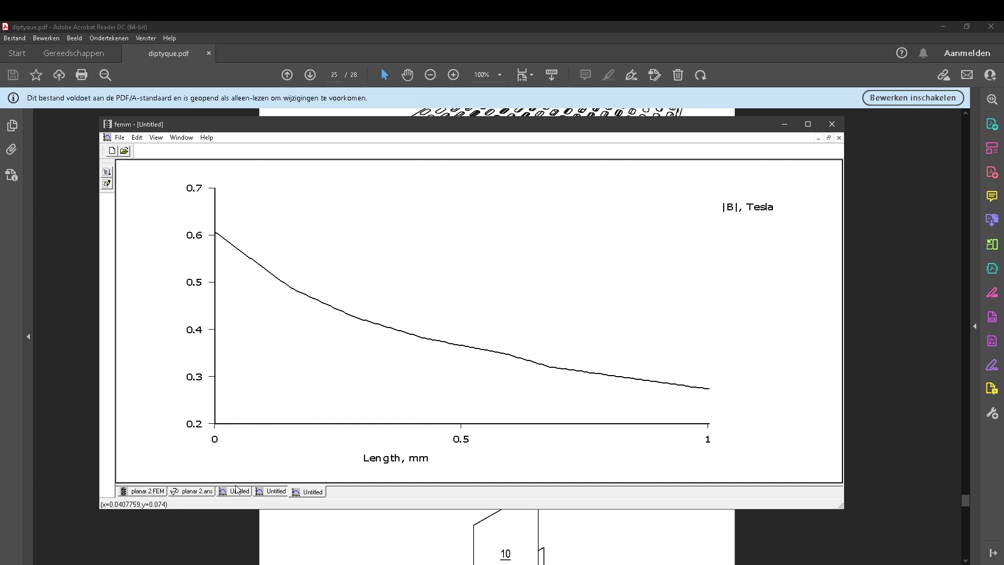
Frame the magnet array on planar 2.ans and plot |B| along a new line peaking near 0.412 T.
click(193, 491)
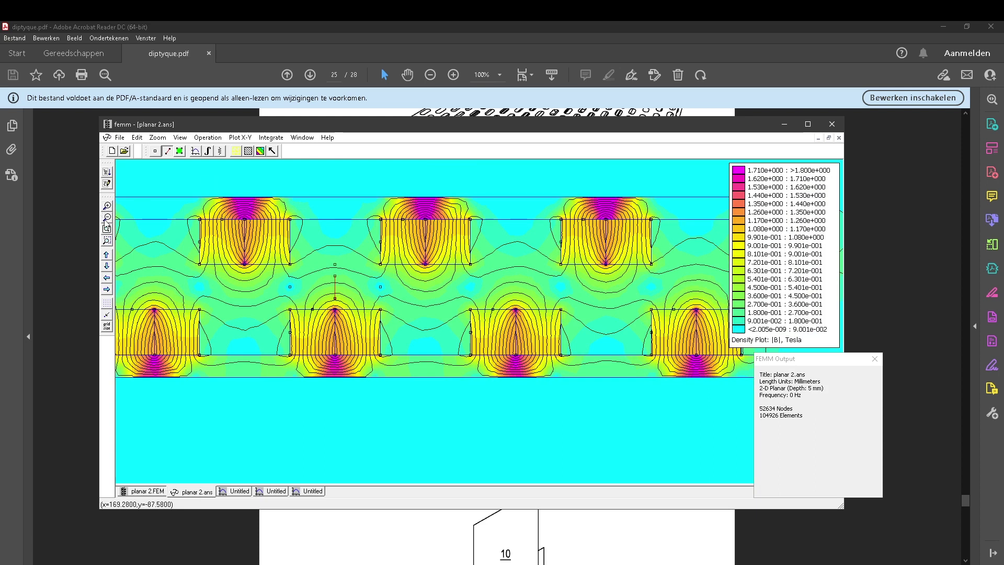
click(107, 218)
click(107, 218)
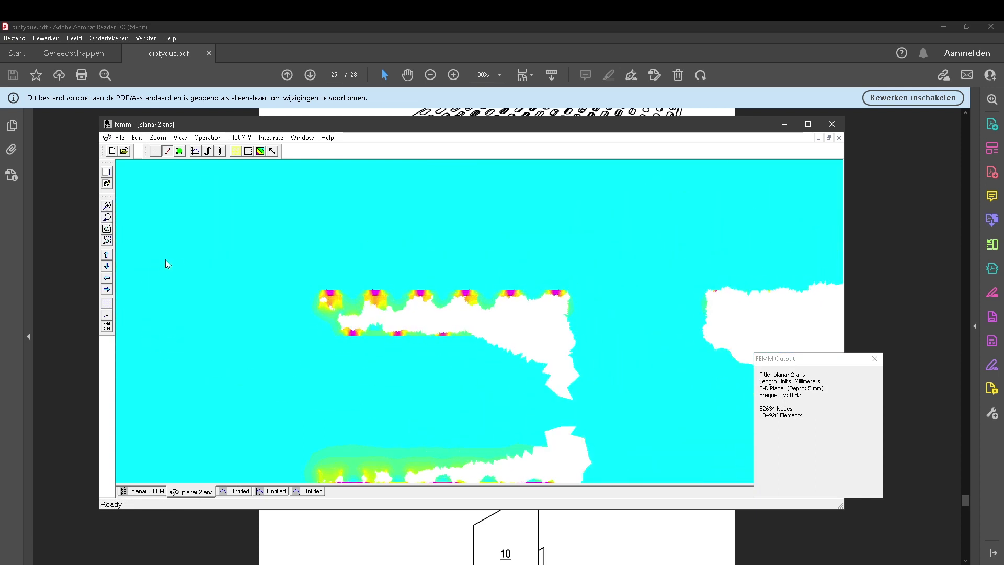
scroll(409, 290, down, 2)
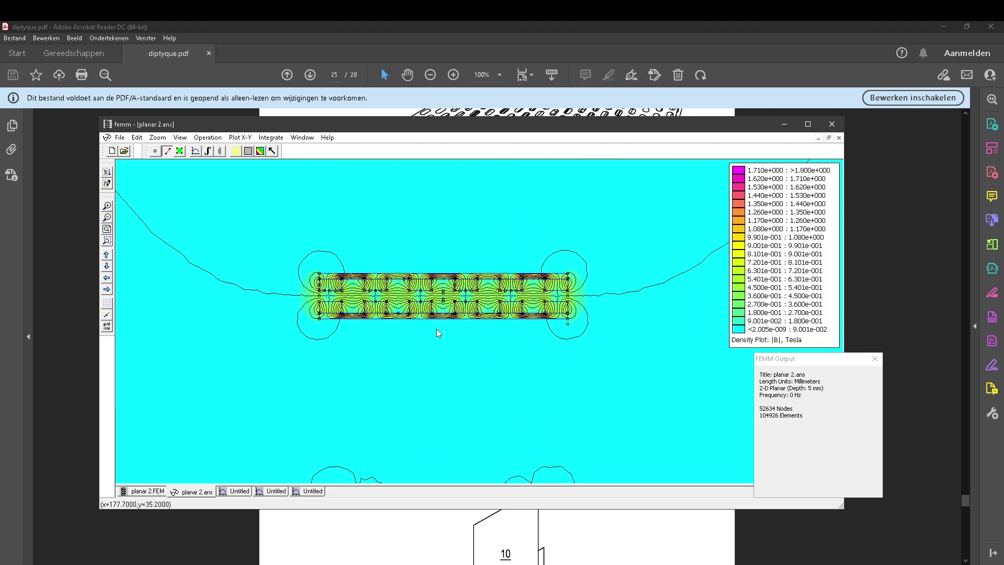
click(107, 206)
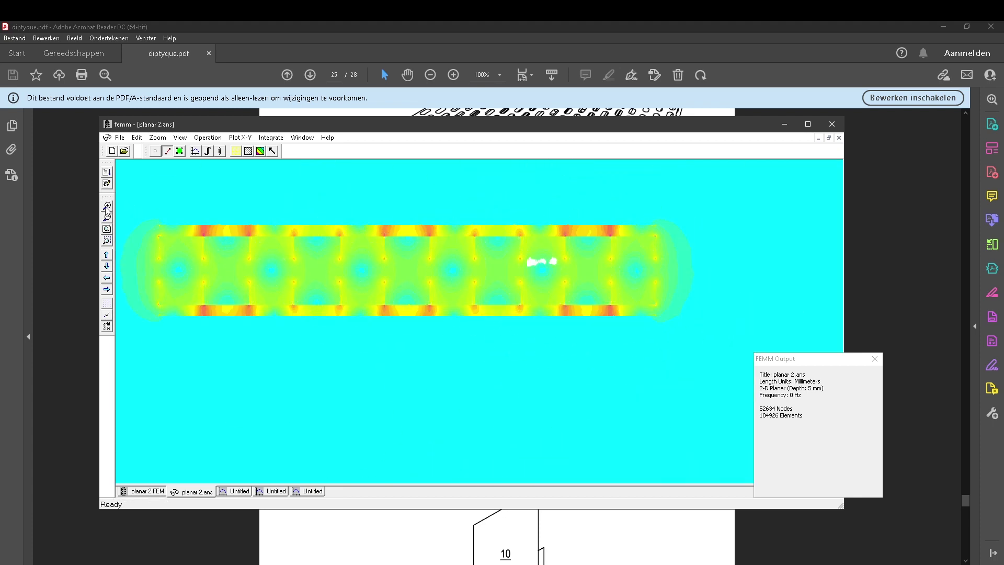
click(157, 152)
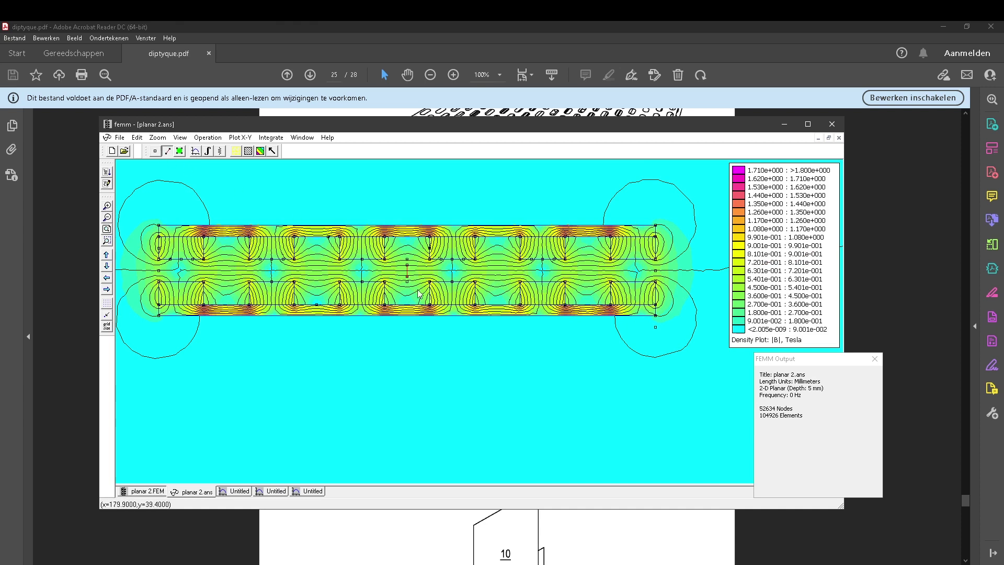
click(195, 152)
click(520, 312)
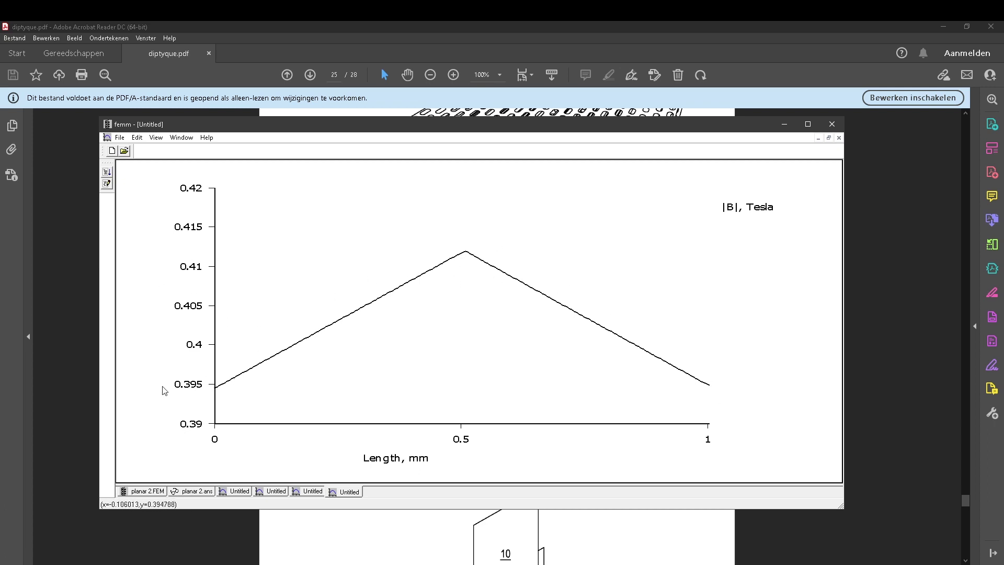
Toggle between the decaying and triangular-peak |B| plots, then return to the planar 2.ans map.
click(313, 492)
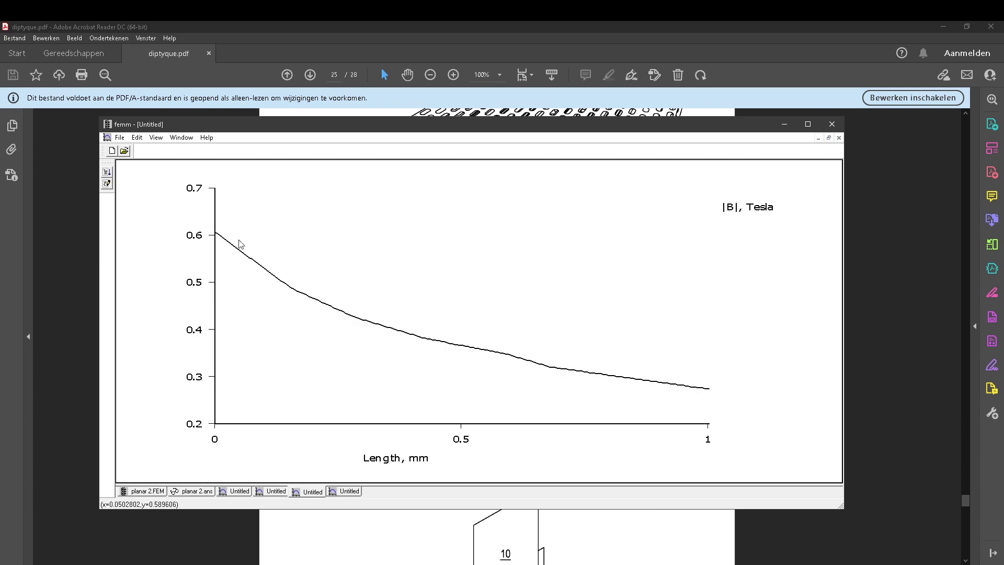
click(349, 492)
click(310, 491)
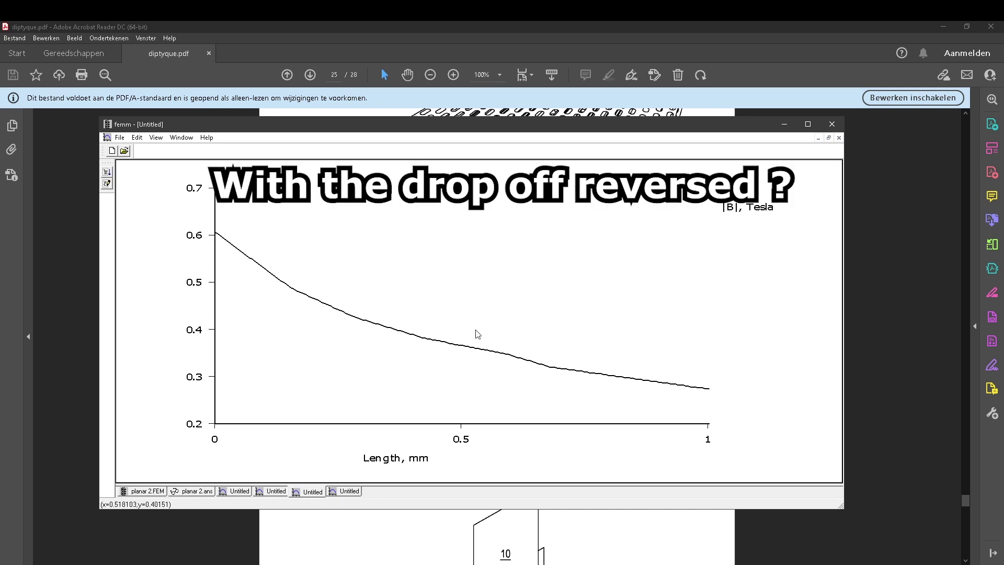
click(348, 492)
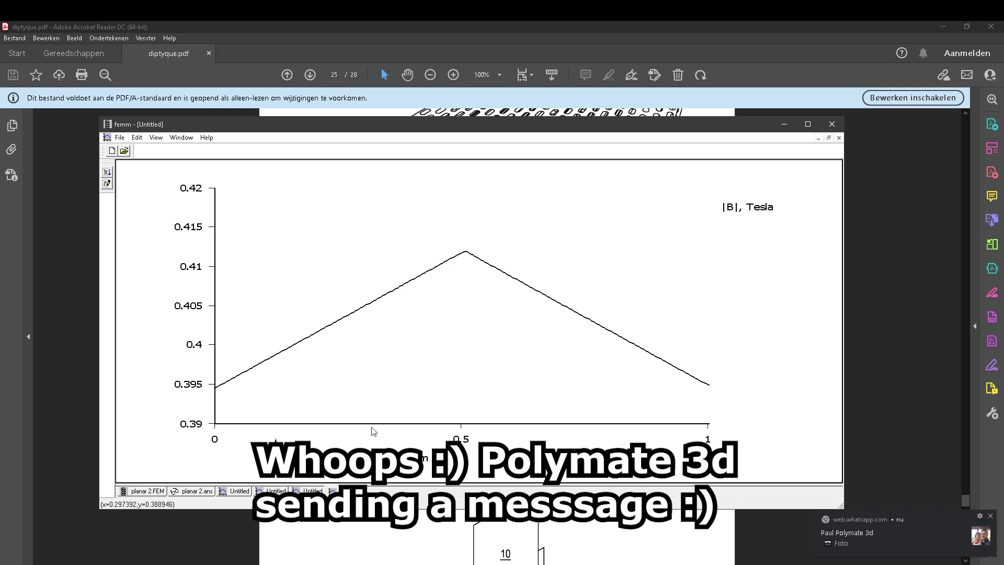
click(192, 491)
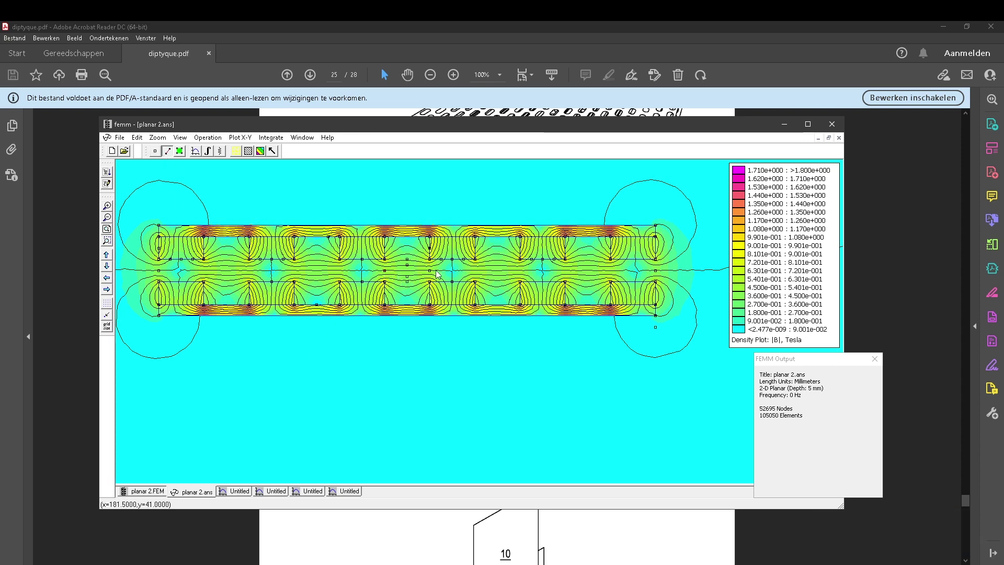
Plot |B| over 4 mm, dipping from 0.5 T to 0.41 T, then reopen the 0.412 T peak plot.
click(196, 151)
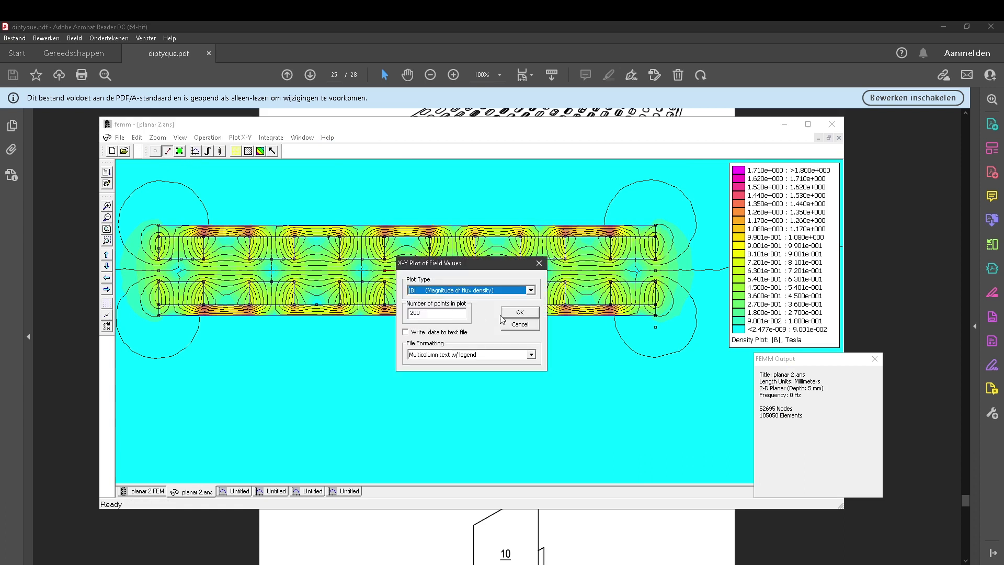
click(519, 313)
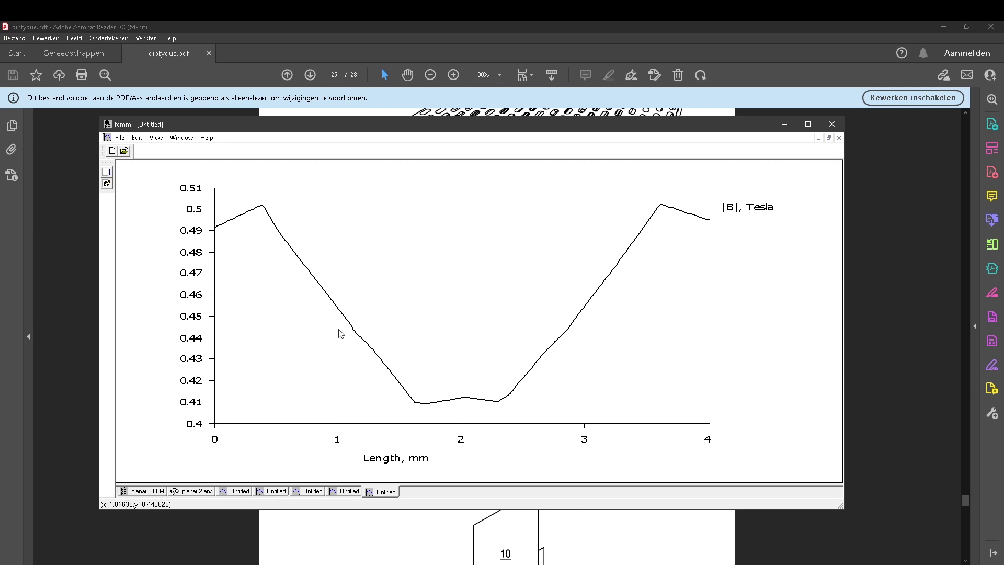
click(347, 492)
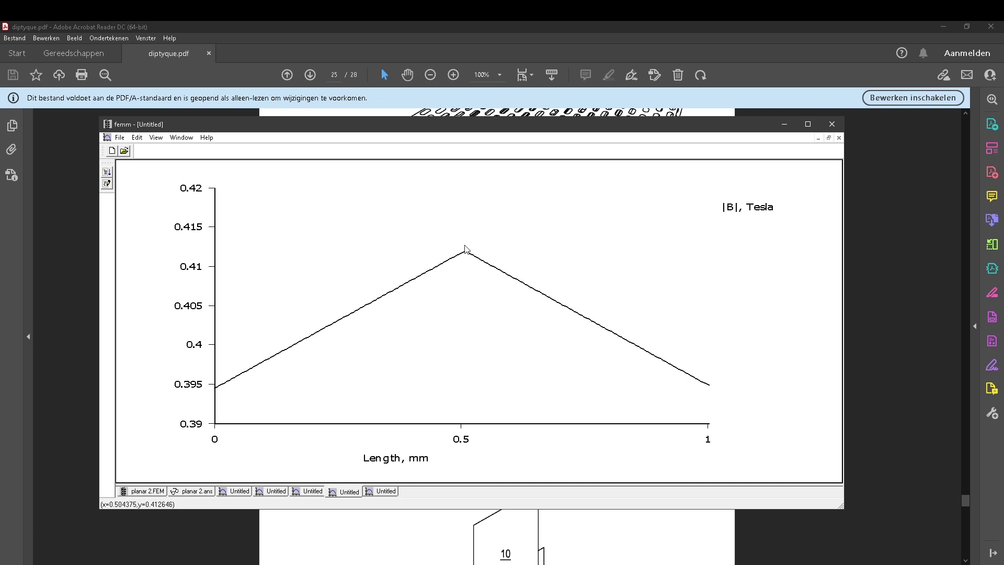
Review the 4 mm trough plot, the 0.412 T triangular plot, and the 0.61–0.27 T decaying plot.
click(385, 492)
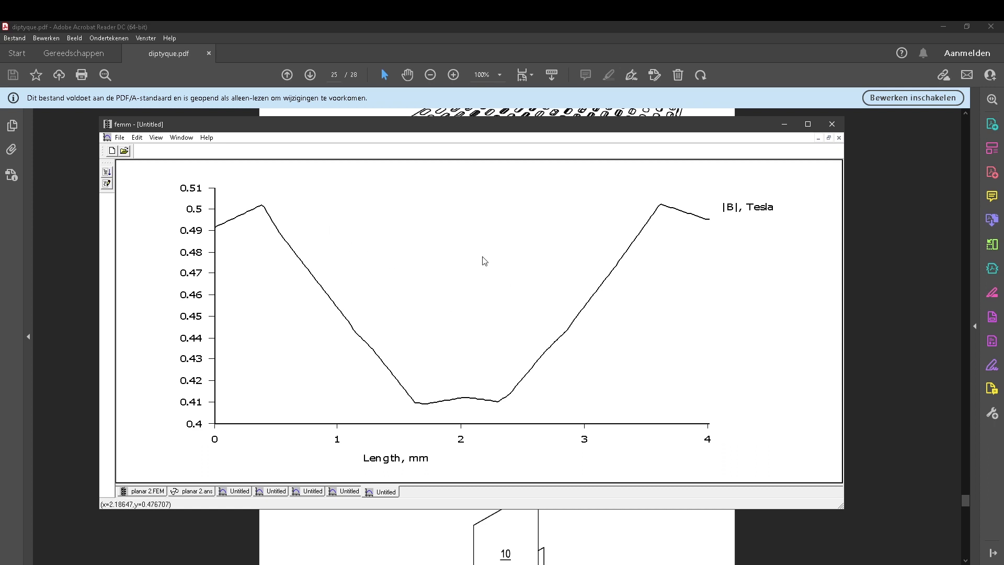
click(356, 491)
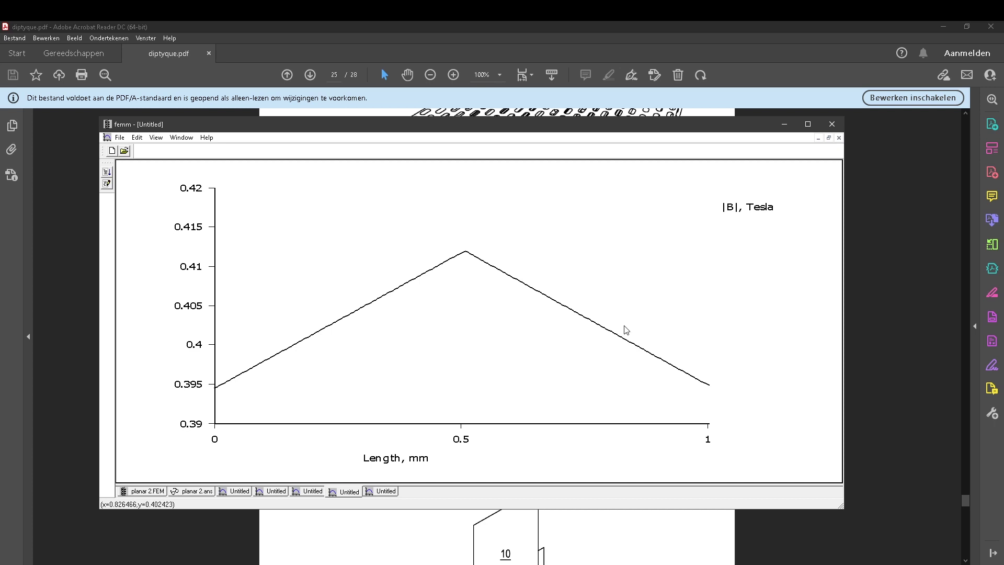
click(313, 492)
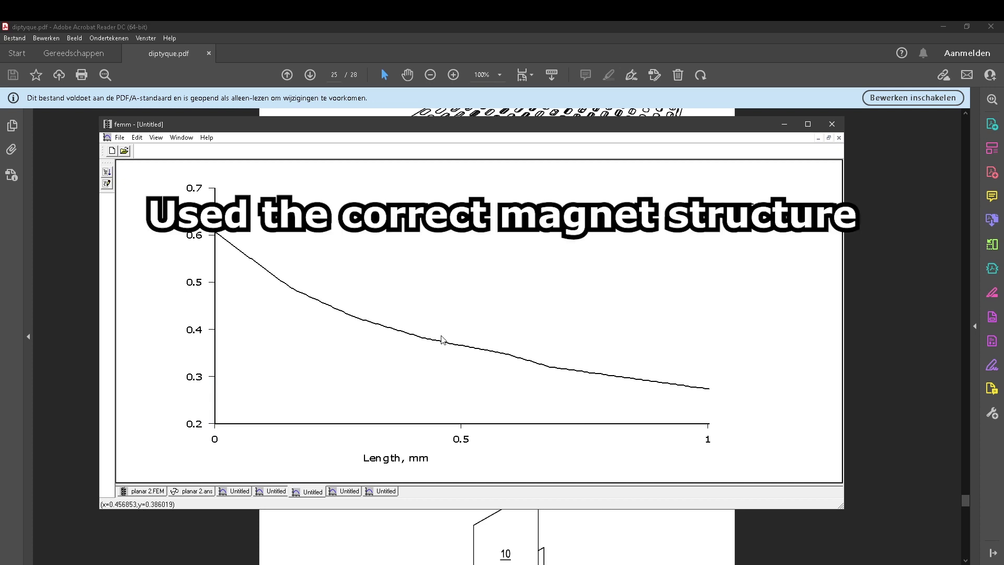
Leave the B.t plot and step through planar 2.ans to reach the planar 2.FEM geometry.
click(237, 491)
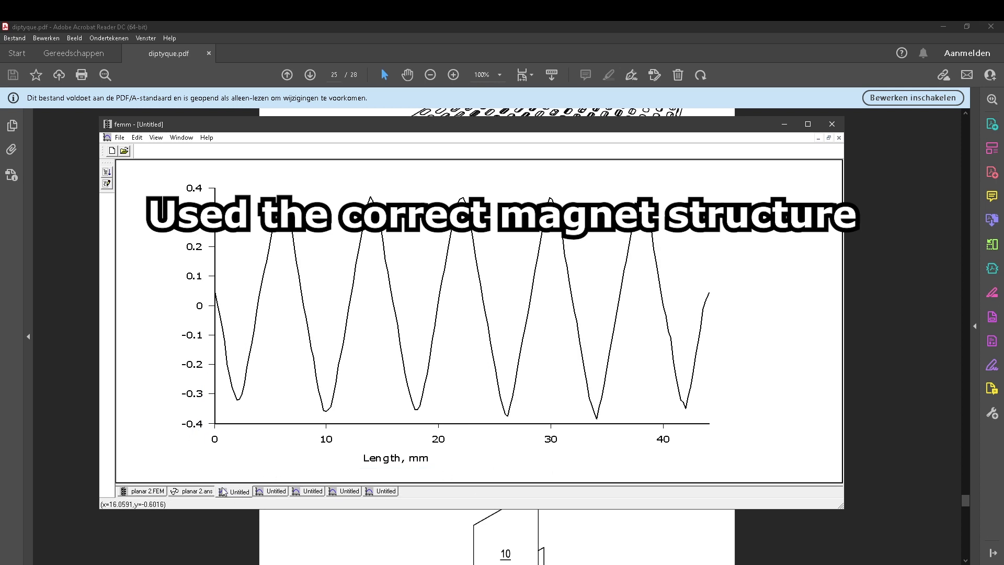
click(200, 492)
click(155, 493)
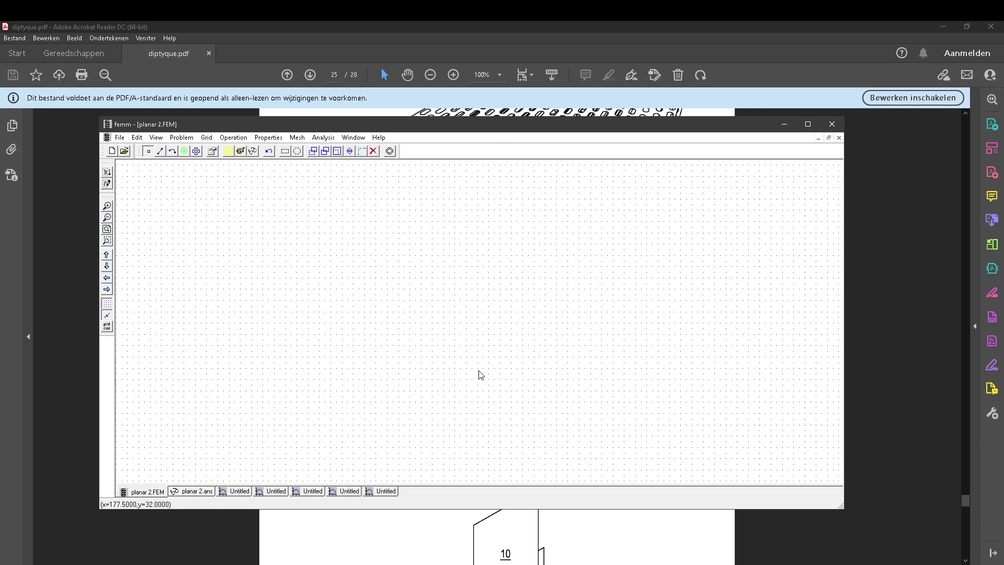
Zoom to frame the magnet array between the Pure Iron plates, then return to the B.t plot.
click(107, 218)
click(107, 207)
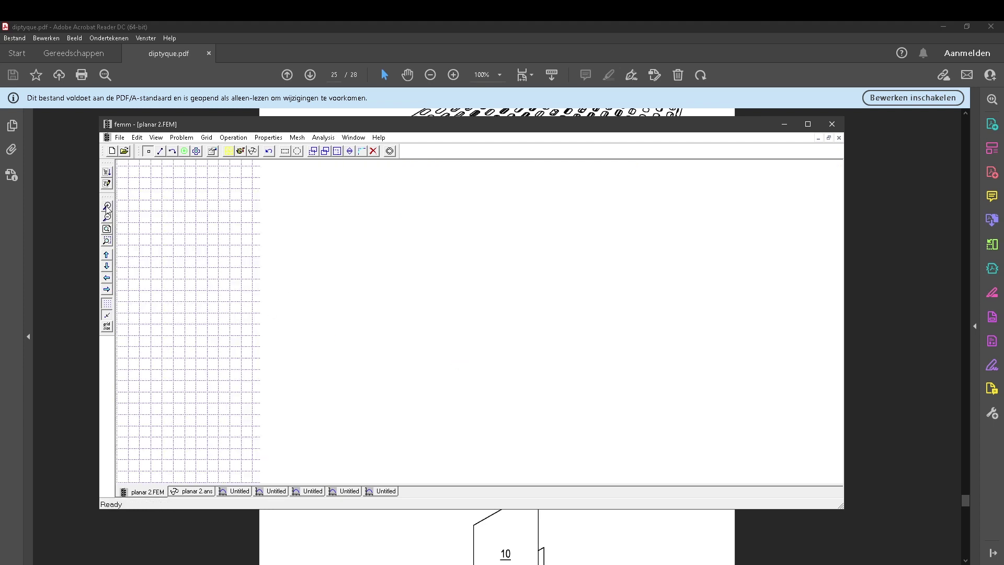
scroll(125, 208, down, 3)
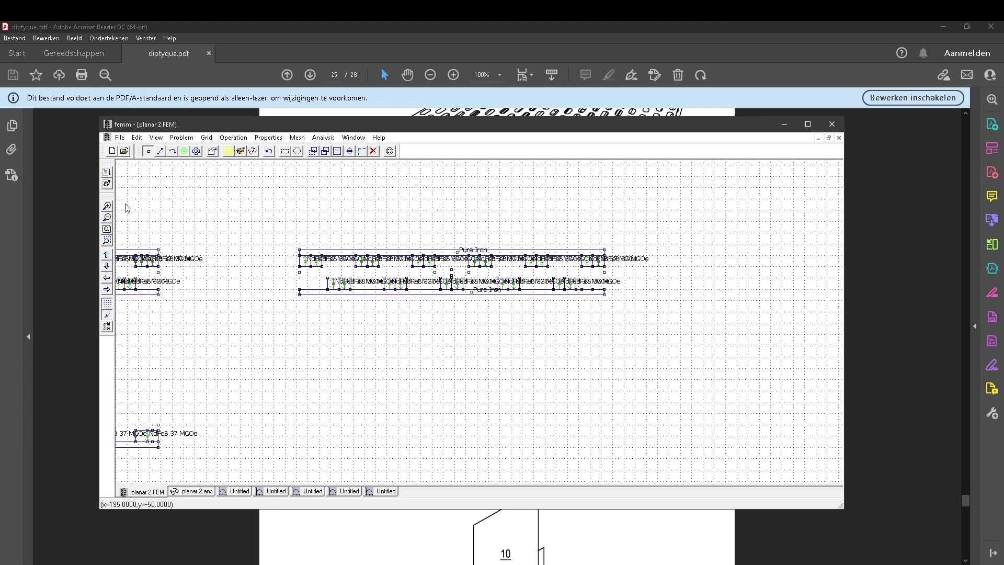
click(107, 207)
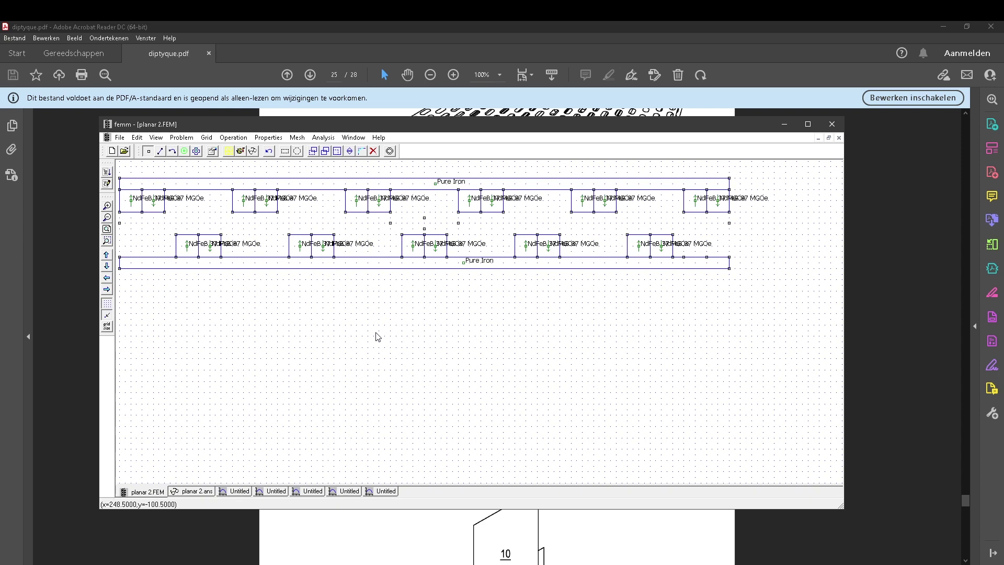
click(238, 491)
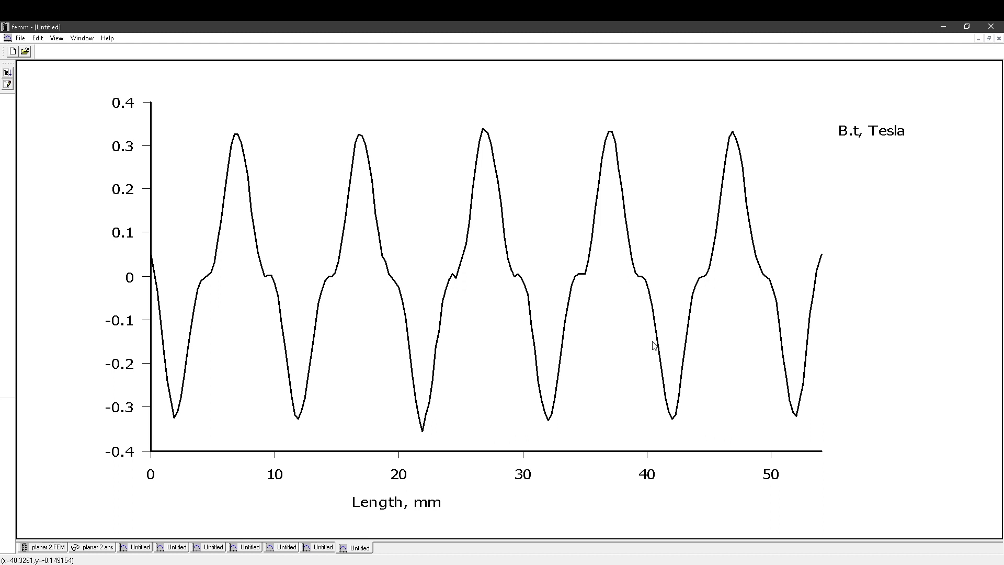
Compare the 0–44 mm and 0–54 mm B.t plots with the 0–1 and 0–2 mm |B| plots, ending on planar 2.ans.
click(138, 549)
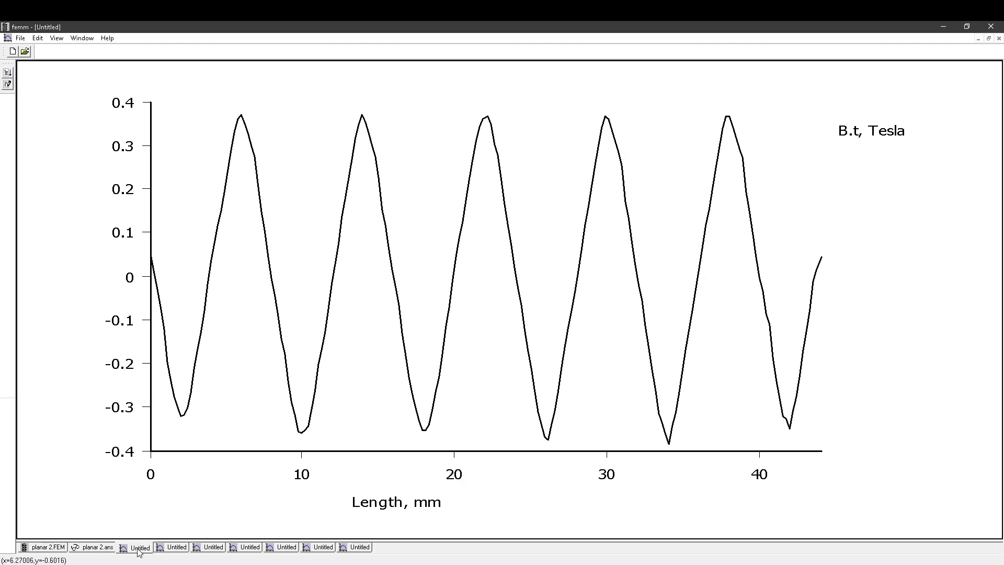
click(360, 548)
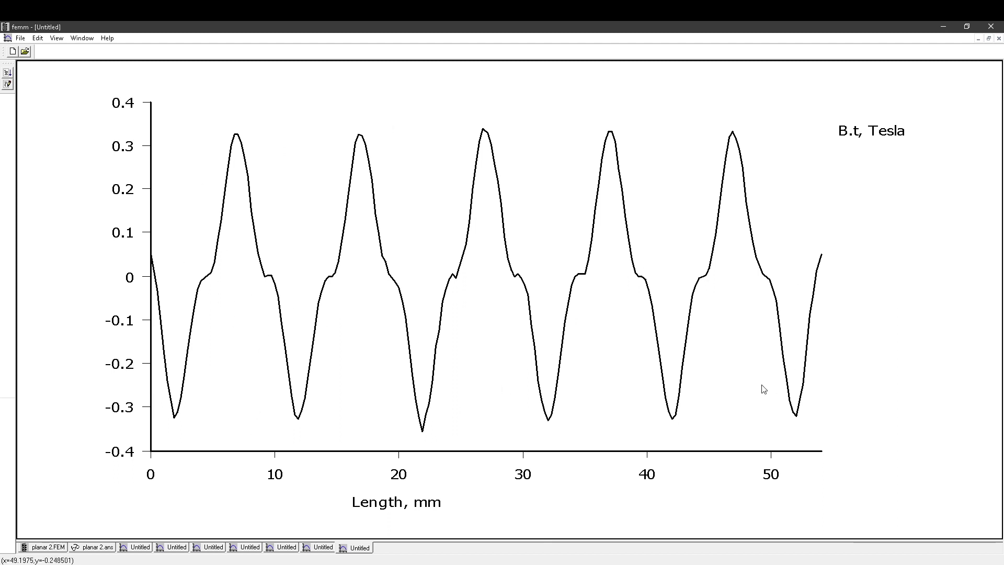
click(205, 549)
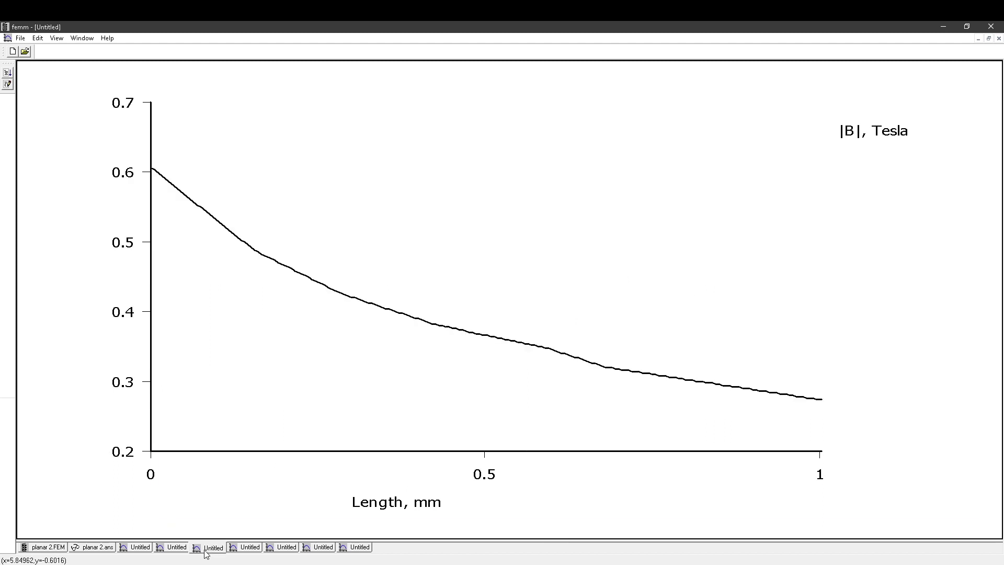
click(183, 550)
click(147, 549)
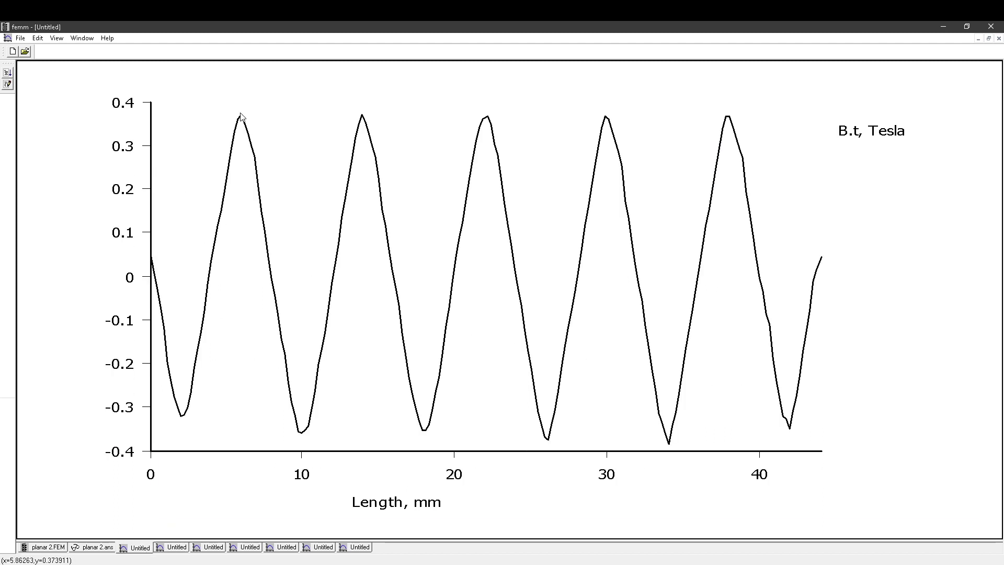
click(361, 548)
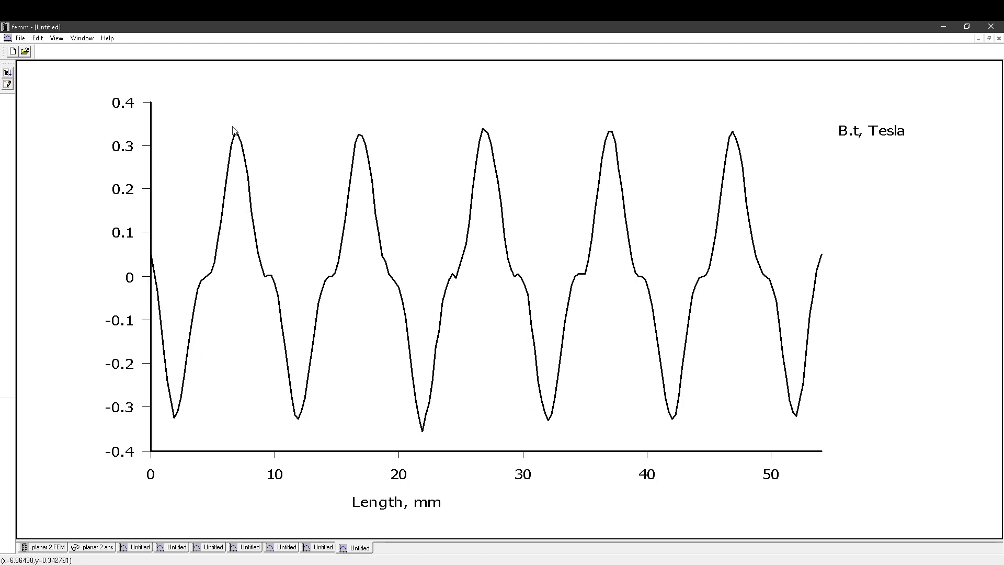
click(181, 550)
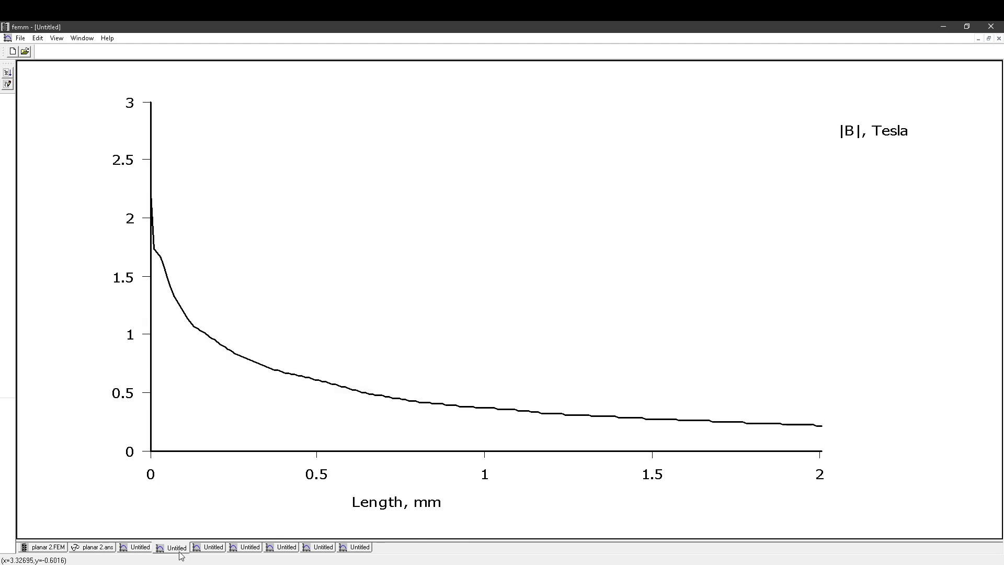
click(140, 549)
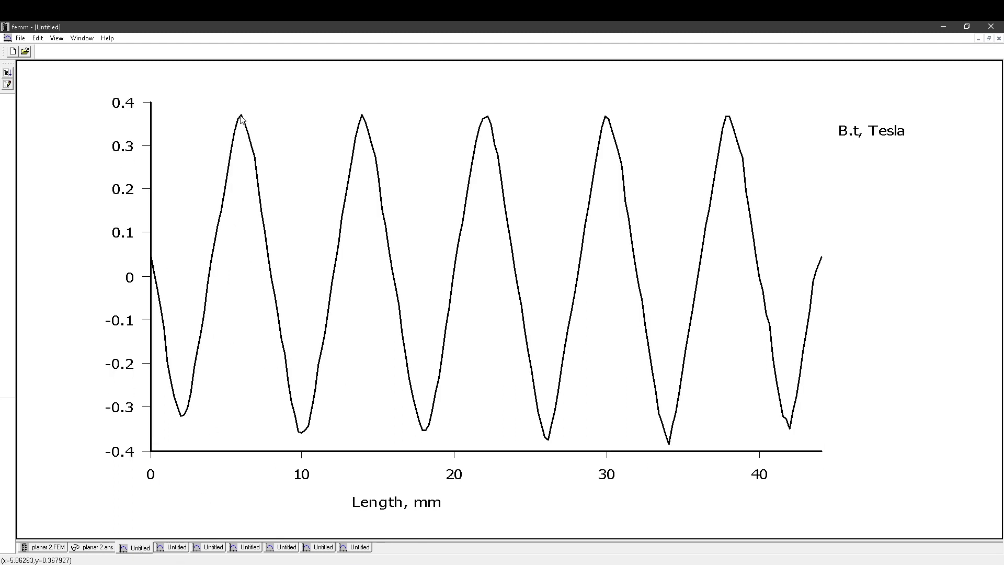
click(355, 549)
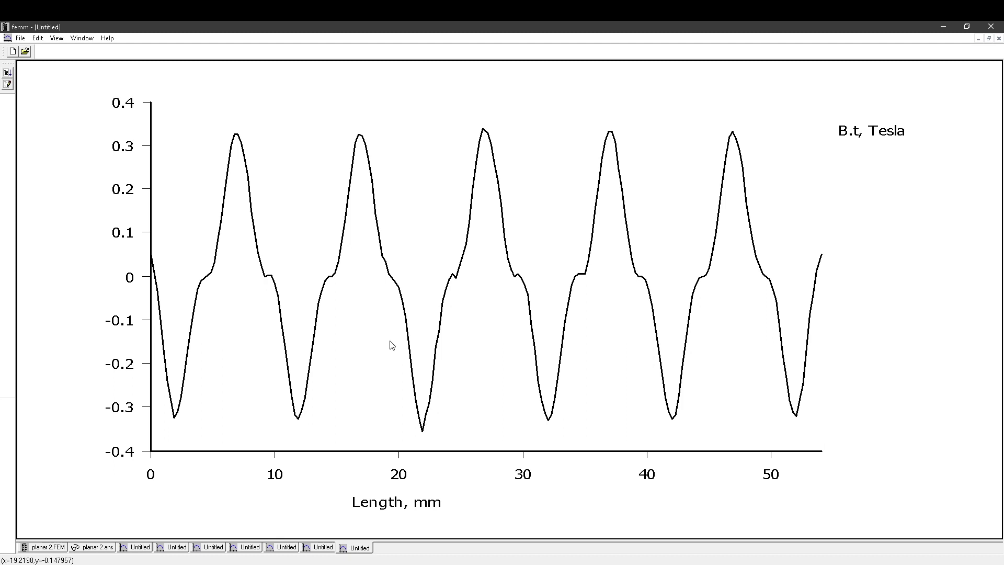
click(92, 548)
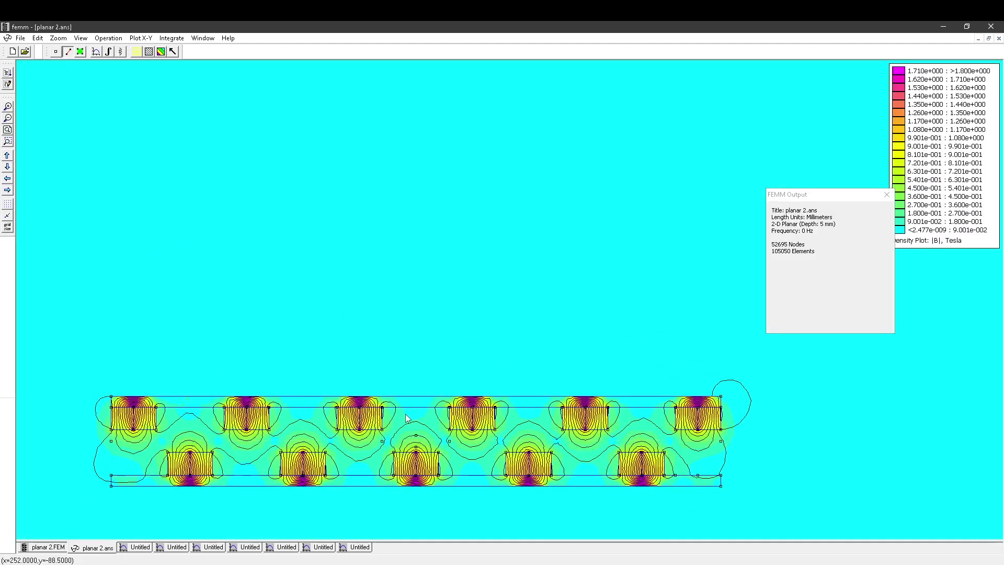
Plot |B| magnitude with 200 points along a contour between two opposite gap nodes.
click(425, 439)
click(415, 449)
click(96, 52)
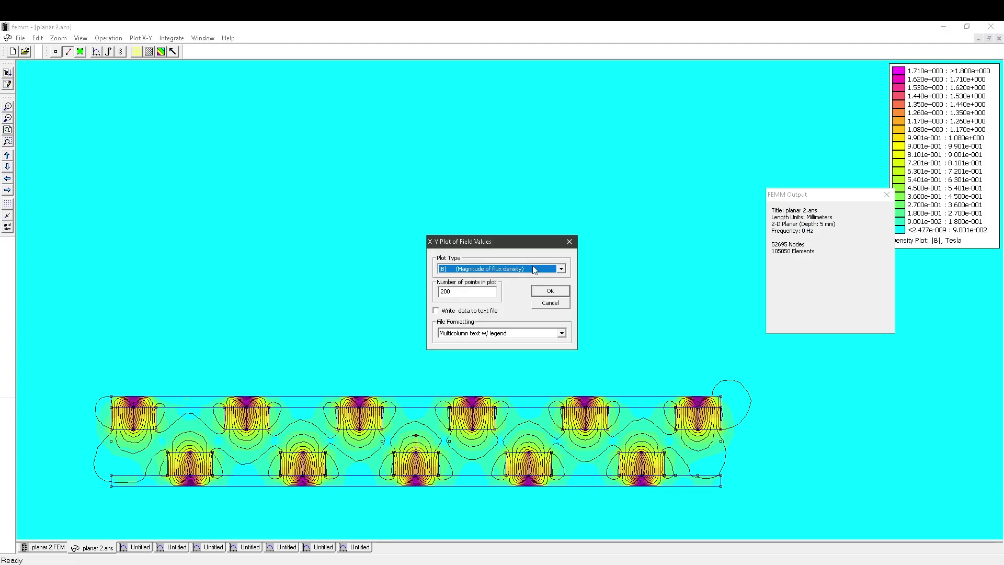
click(564, 291)
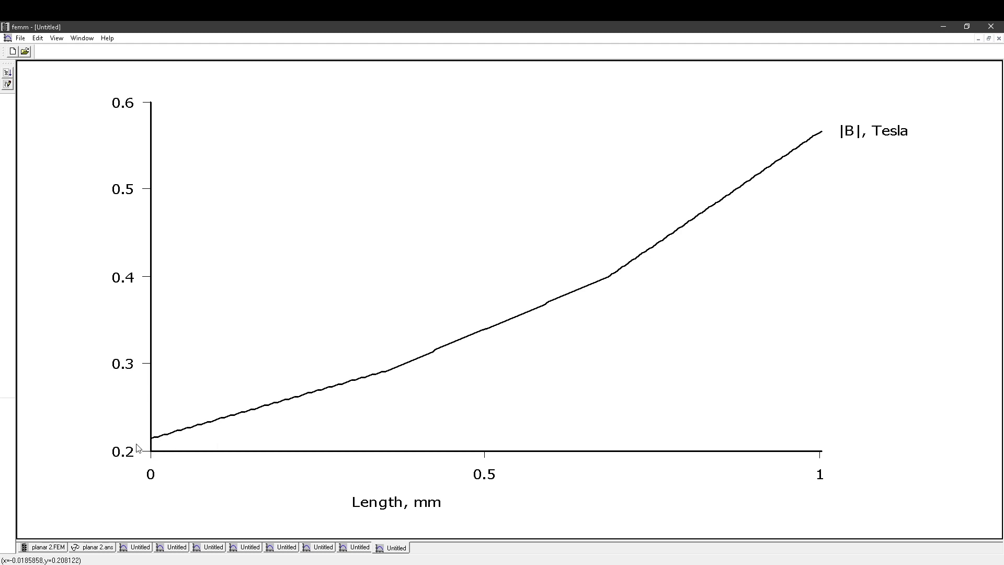